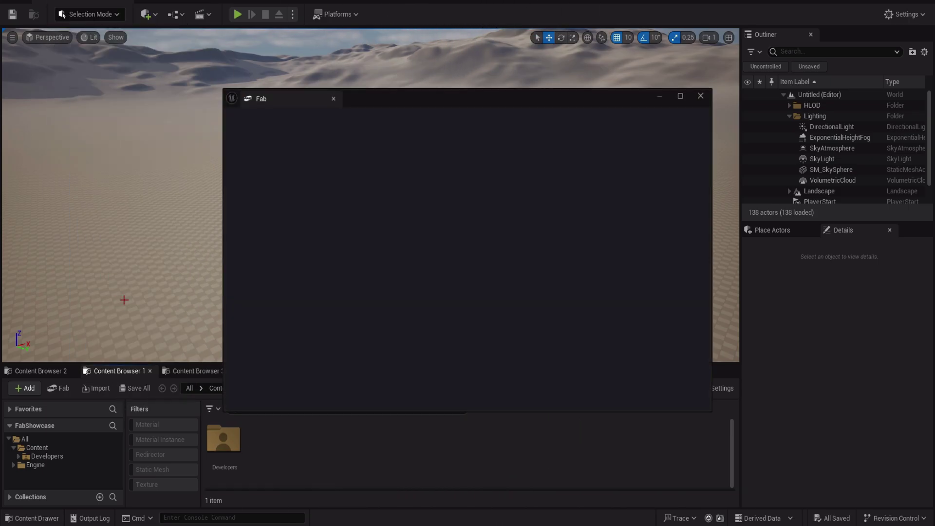
Search the Fab My Library for '[photoscanned] Gas Station'.
left_click(237, 120)
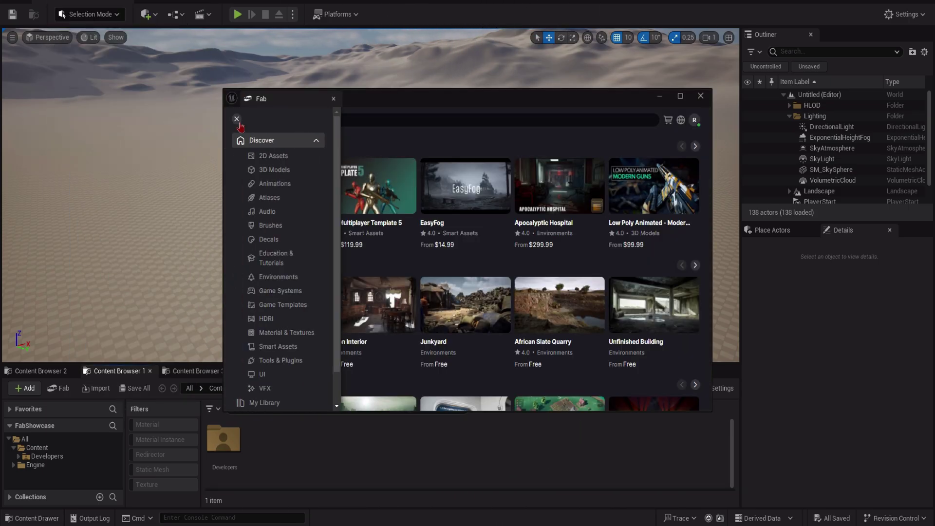
left_click(270, 406)
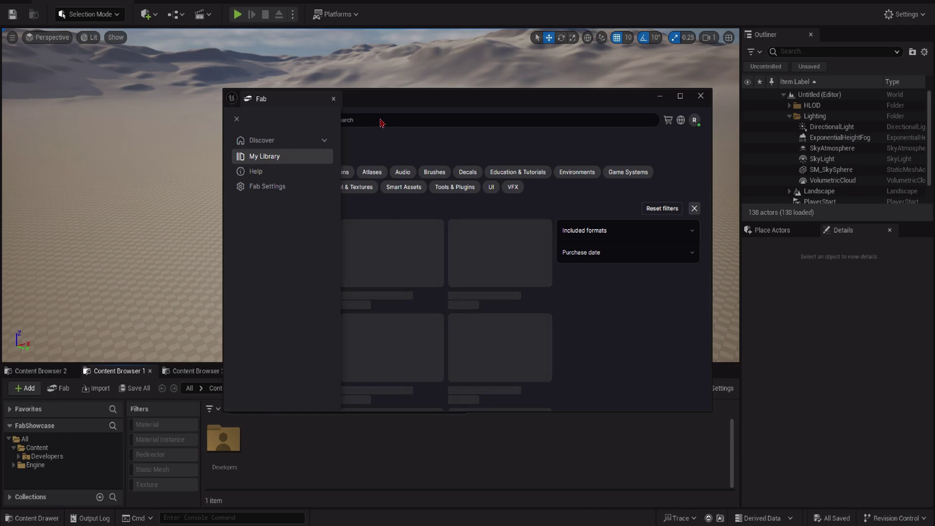
left_click(365, 121)
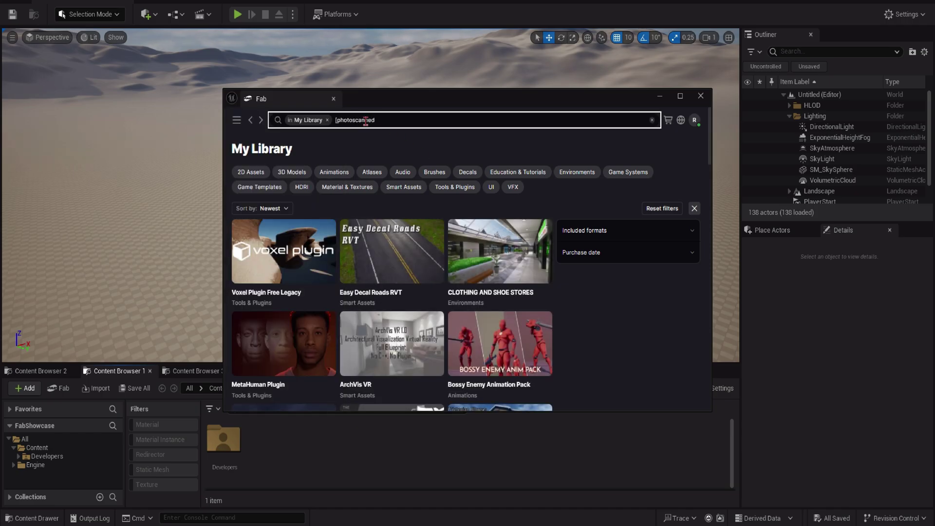
type("[photoscanned] Gas Station")
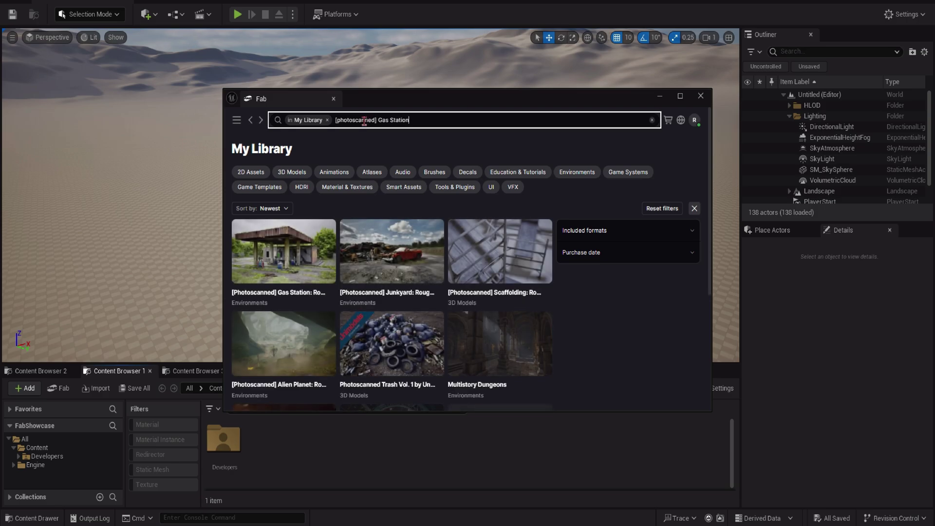
Add the Rough Edge Gas Station pack to the project and browse the seller's other products.
left_click(311, 258)
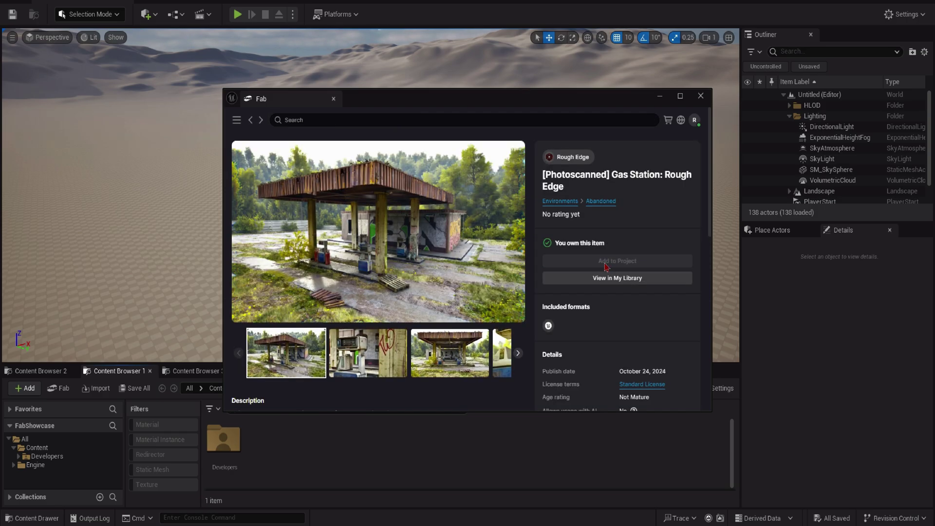
left_click(600, 259)
left_click(575, 159)
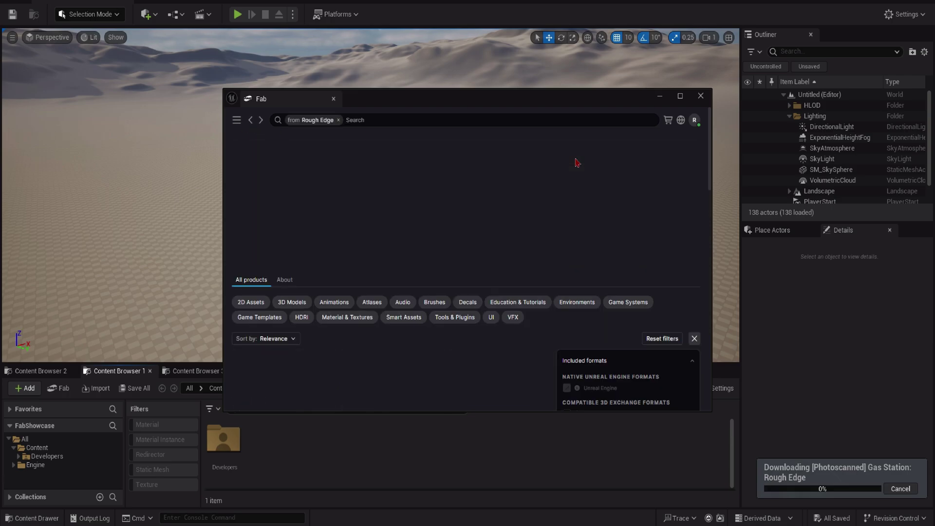
scroll(483, 206, "down", 5)
scroll(315, 330, "up", 3)
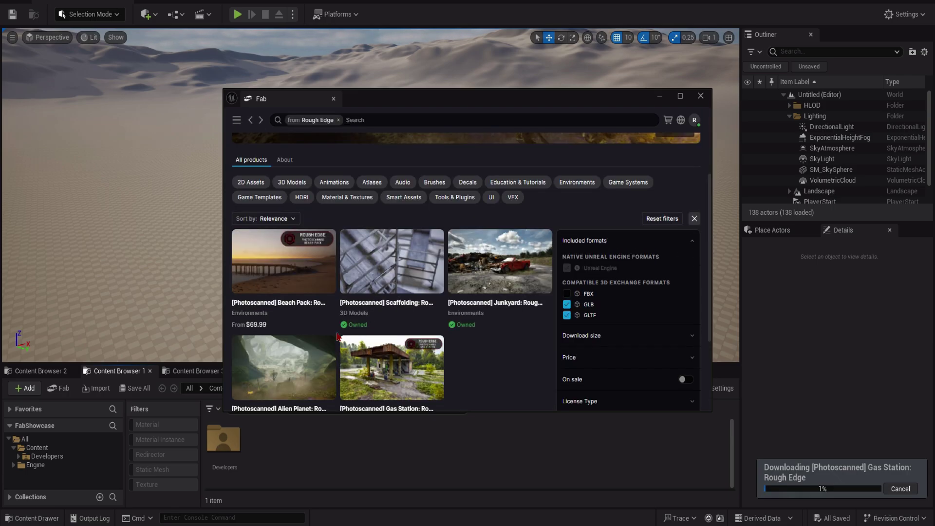
Add the Alien Planet and Scaffolding packs to the project.
left_click(294, 373)
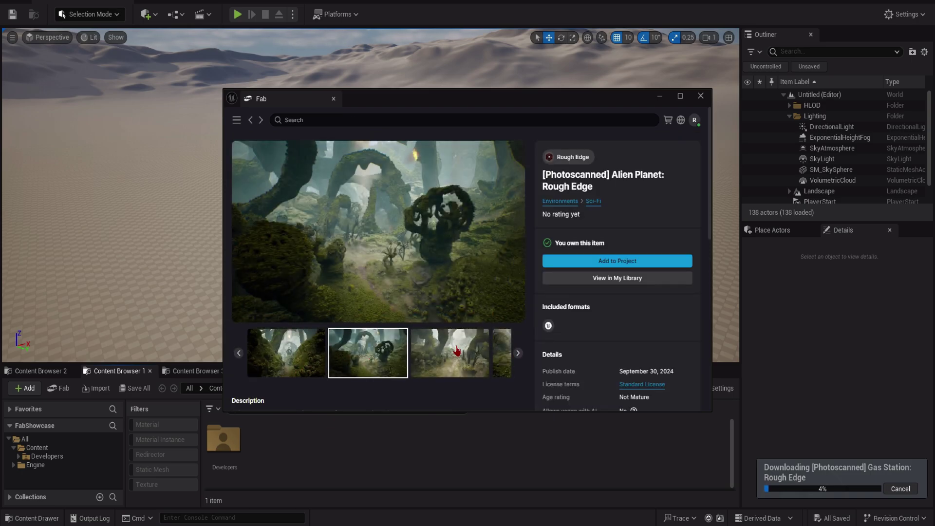
left_click(615, 263)
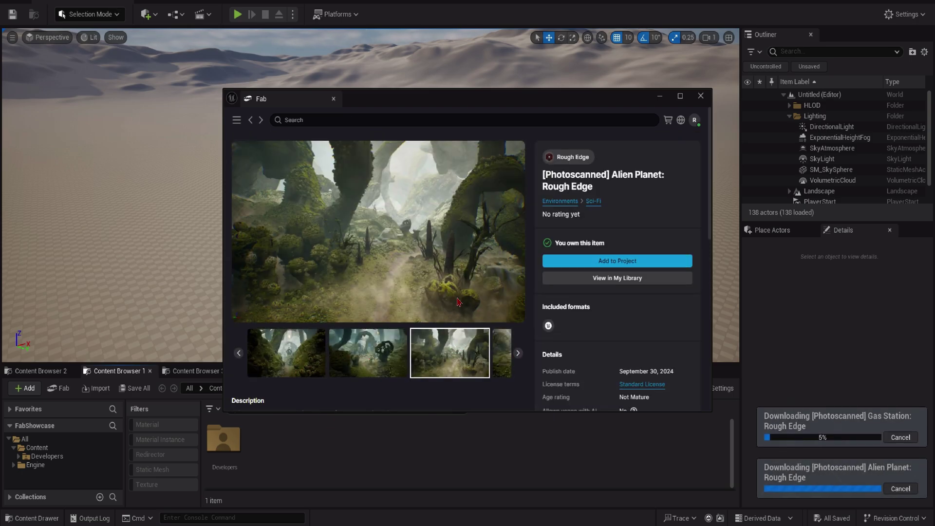
left_click(250, 120)
left_click(408, 265)
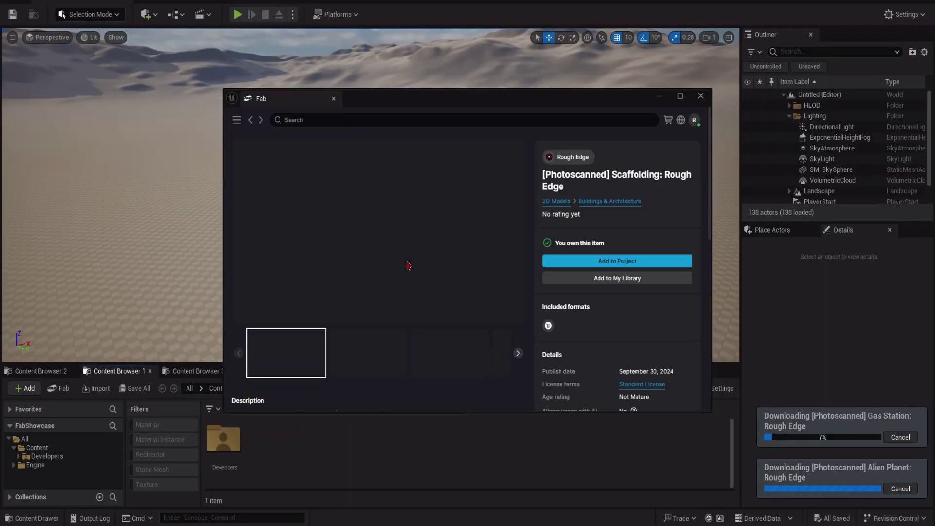
left_click(596, 265)
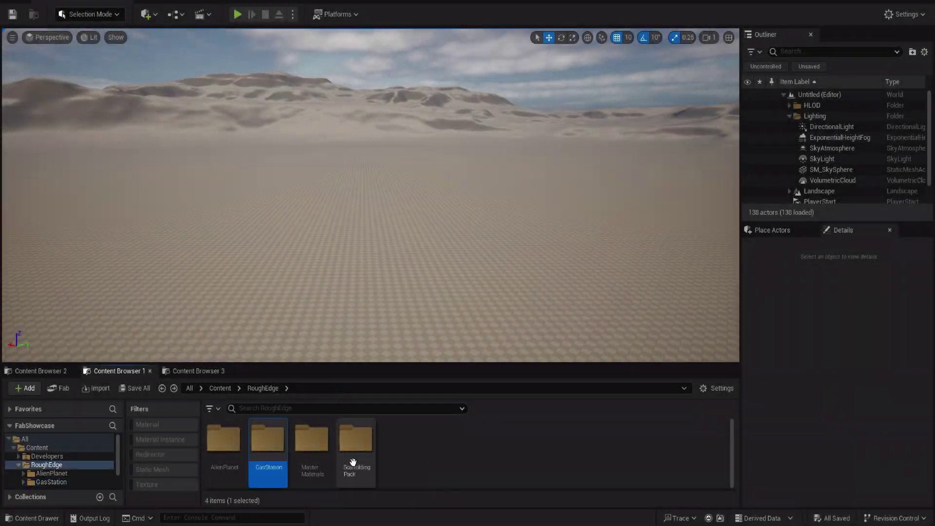
Browse to RoughEdge's GasStation_Prefab folder and place the gas station prefab in the level.
key("Up")
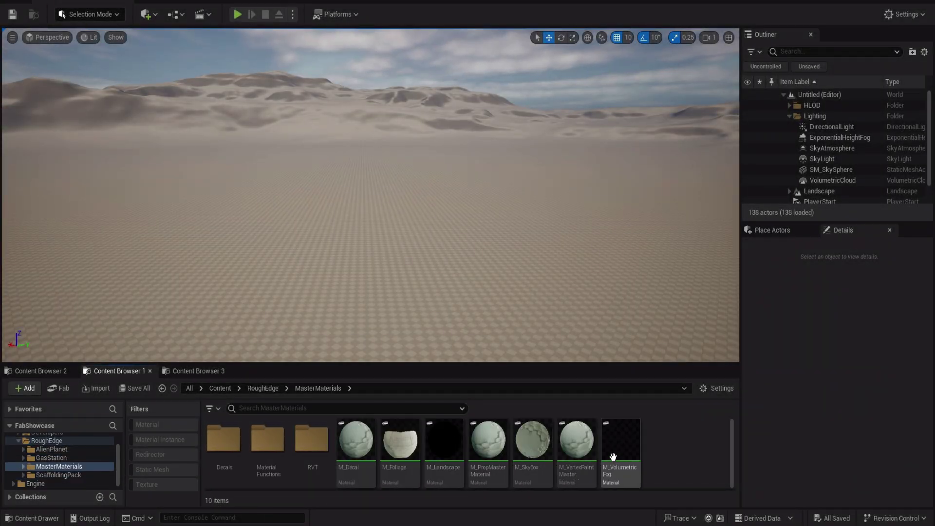
double_click(312, 438)
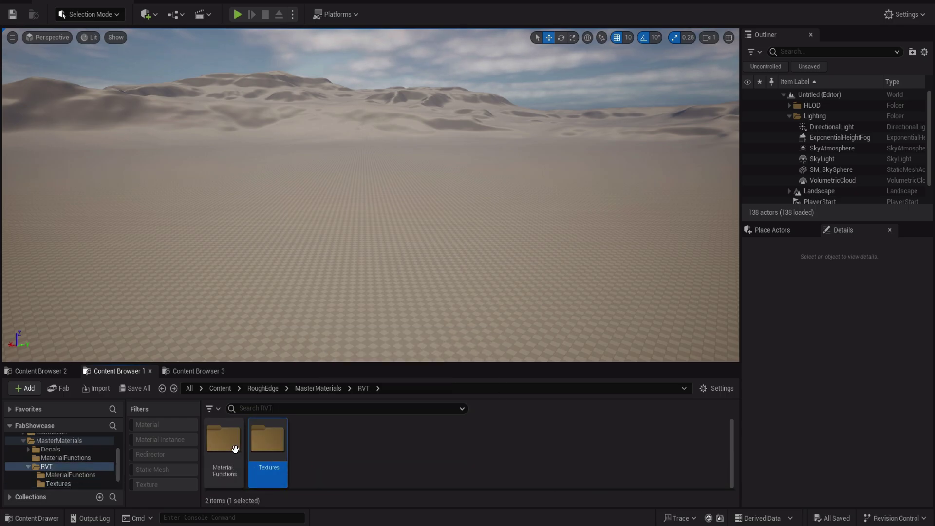
key("Up")
key("Up")
key("Up")
key("Down")
key("Down")
key("Up")
key("Up")
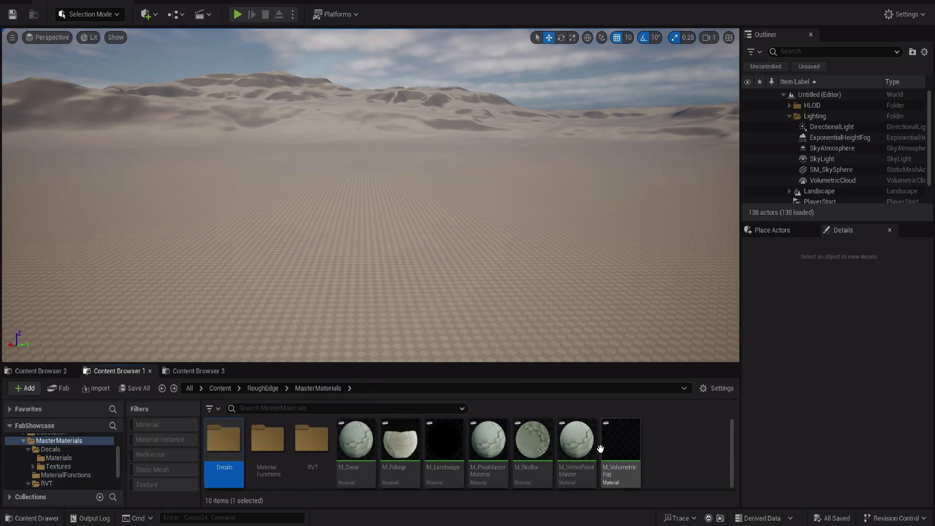
key("Left")
key("Left")
key("Return")
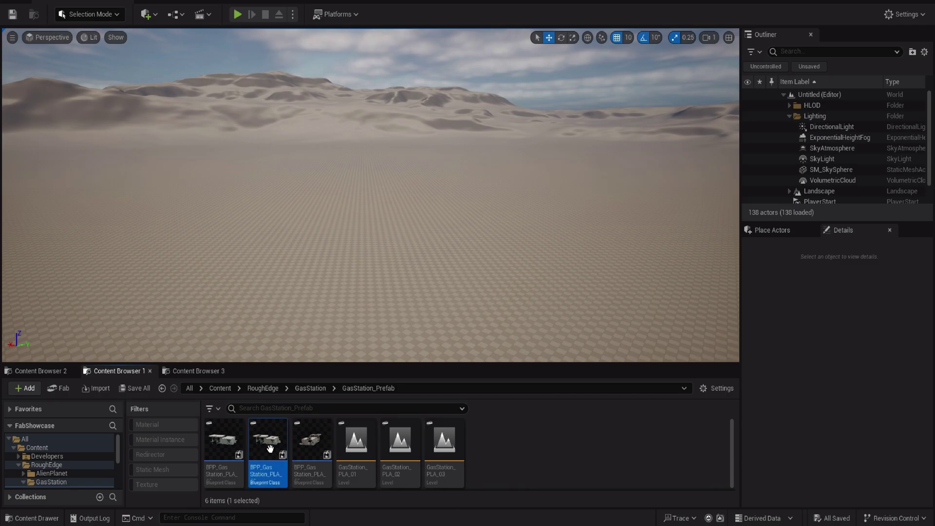
left_click_drag(370, 274, 370, 274)
key("w")
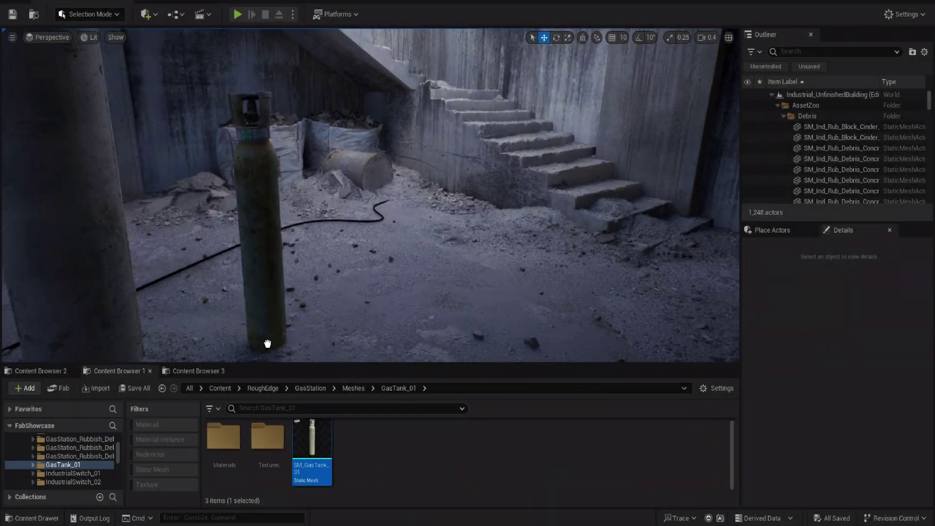
Place and rotate a gas tank, resize the two industrial switches, and add a concrete window sill.
left_click_drag(268, 340, 272, 263)
key("e")
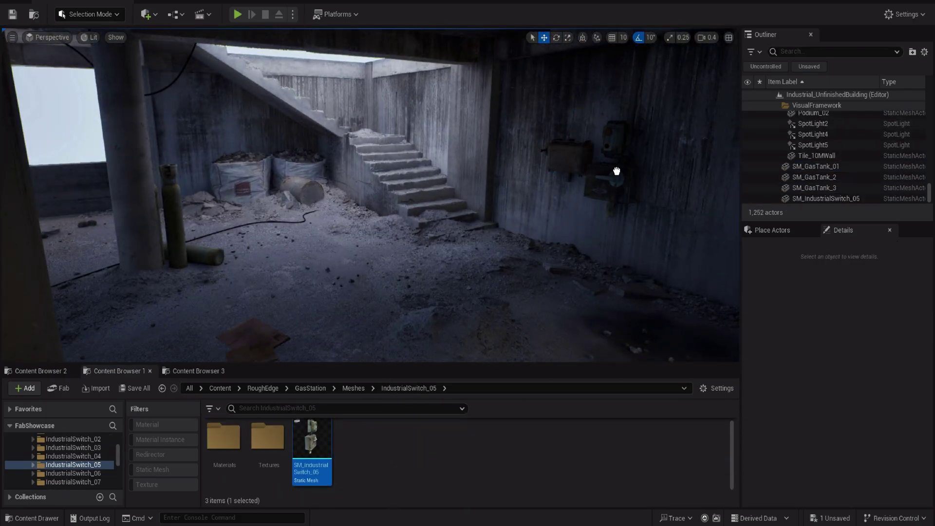
left_click(616, 171)
key("r")
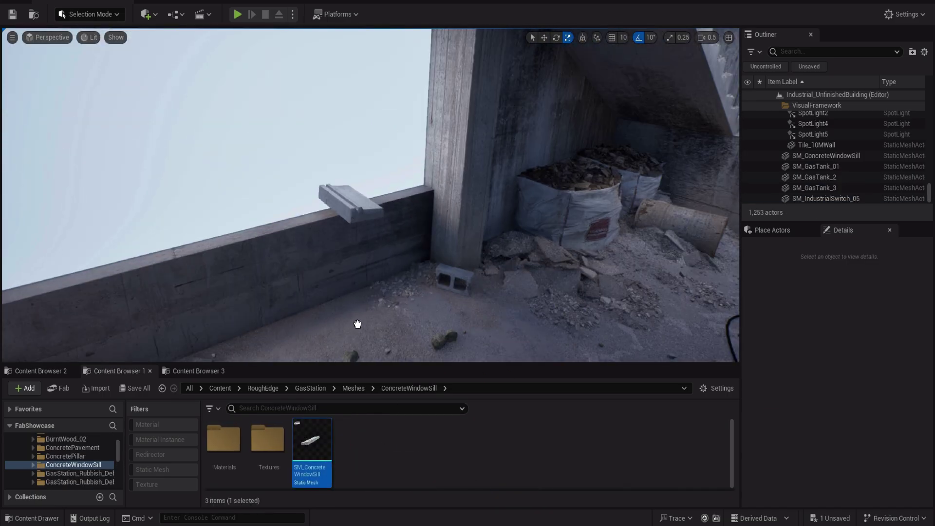
left_click_drag(312, 452, 360, 267)
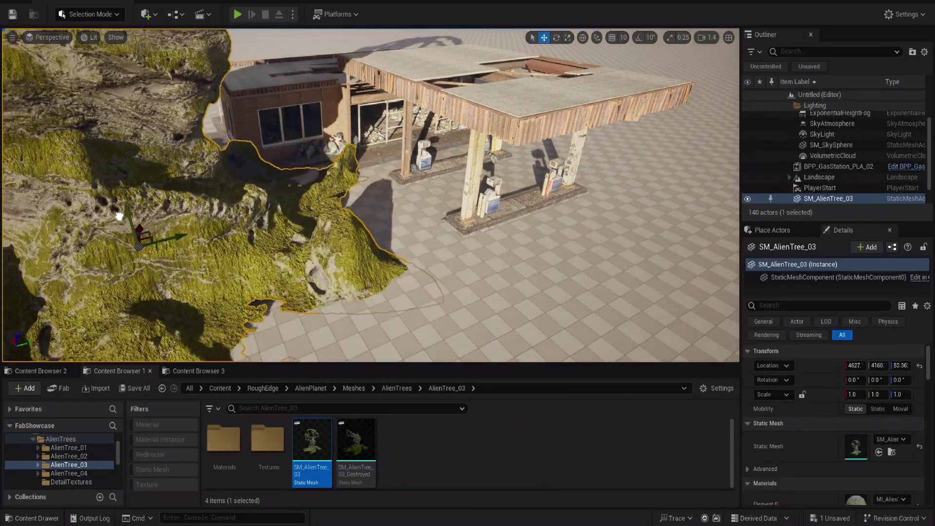
Rotate the alien tree about 27 degrees and place a destroyed AlienTree_02 beside the building.
right_click_drag(120, 225, 329, 370)
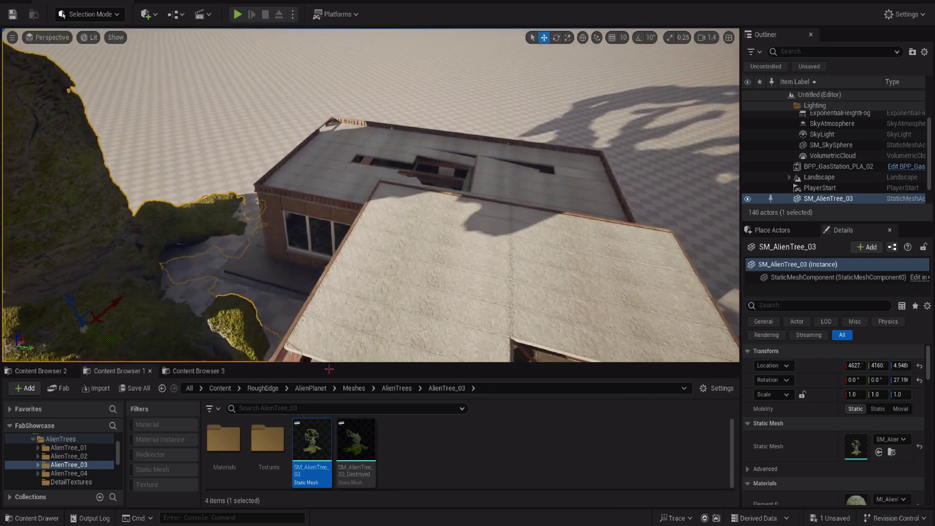
left_click(69, 455)
right_click_drag(370, 205, 439, 205)
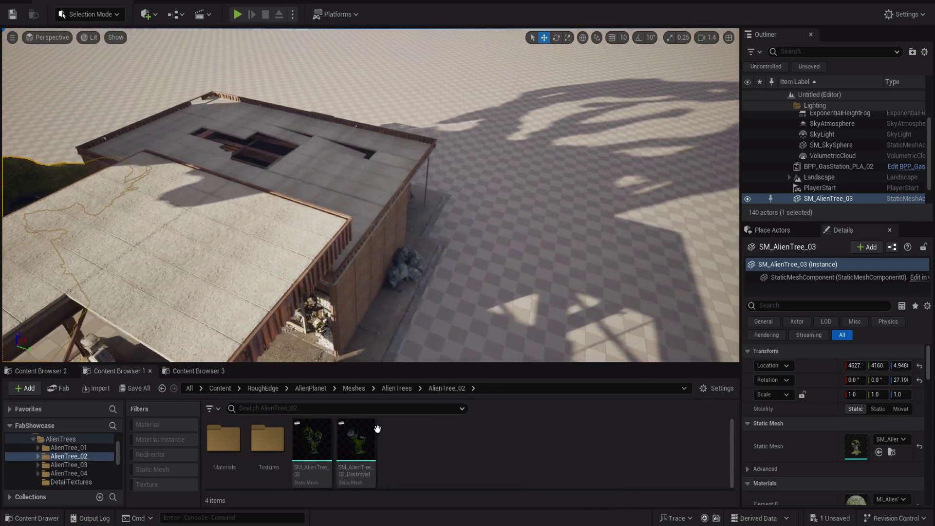
left_click_drag(356, 441, 507, 233)
Try a destroyed AlienTree_01 on the roof, shrink it, then delete it.
left_click(68, 448)
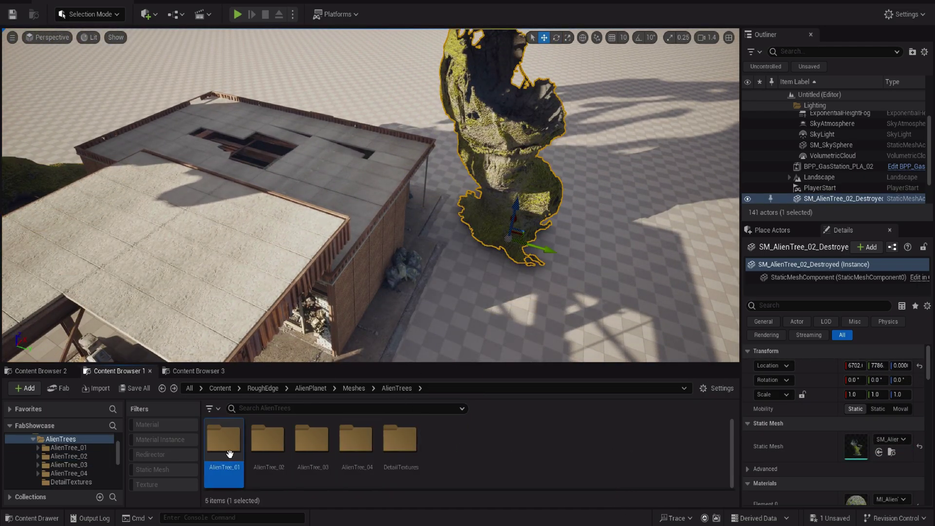
mouse_move(365, 435)
left_click_drag(365, 434, 369, 251)
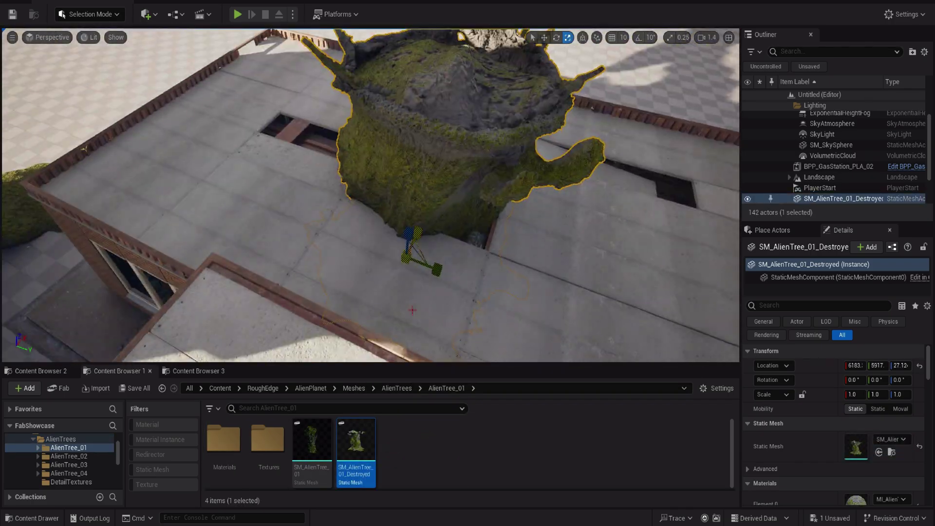
key("r")
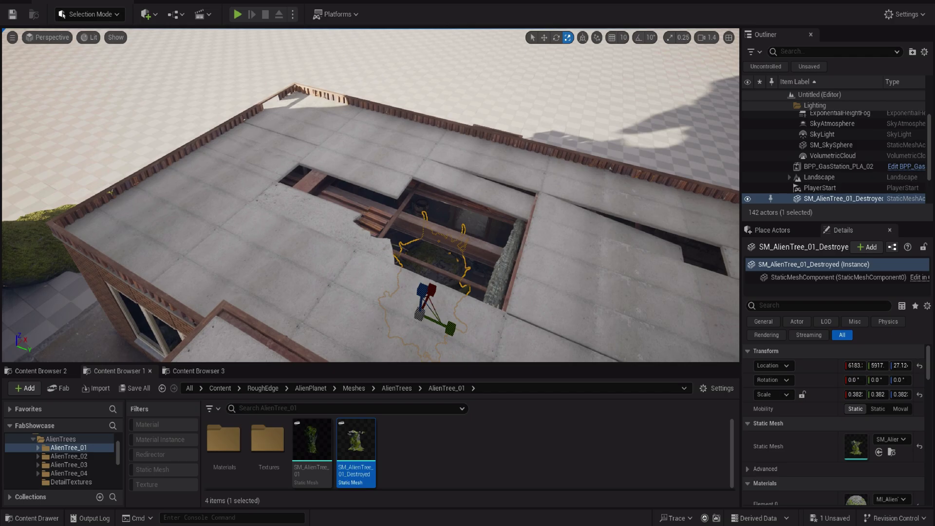
key("Delete")
Place AlienTree_04 near the gas station, framing, rotating and resizing it.
left_click(396, 387)
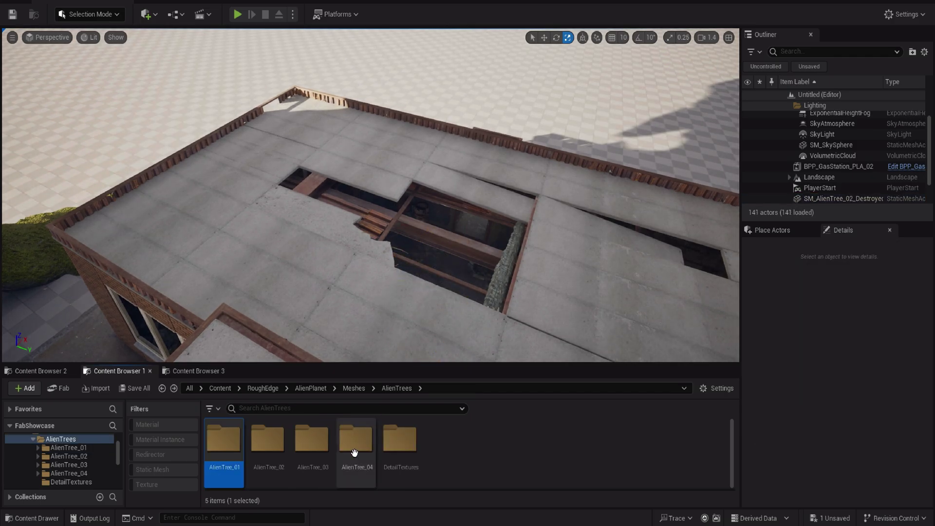
double_click(374, 453)
left_click_drag(311, 441, 511, 219)
key("w")
key("f")
key("e")
key("r")
key("Escape")
Fly into the rubble-filled interior and browse to the Rock_01 Materials folder.
right_click_drag(530, 33, 530, 33)
left_click(354, 388)
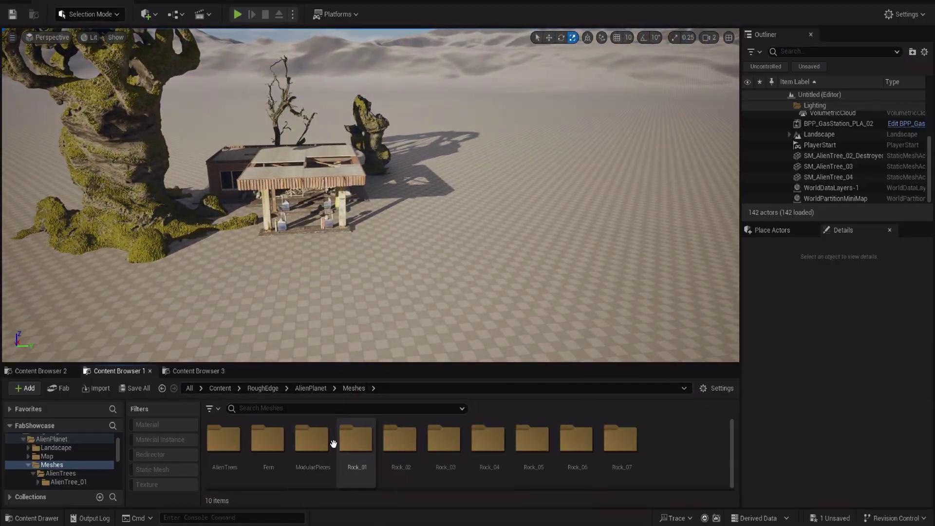
double_click(356, 438)
double_click(223, 439)
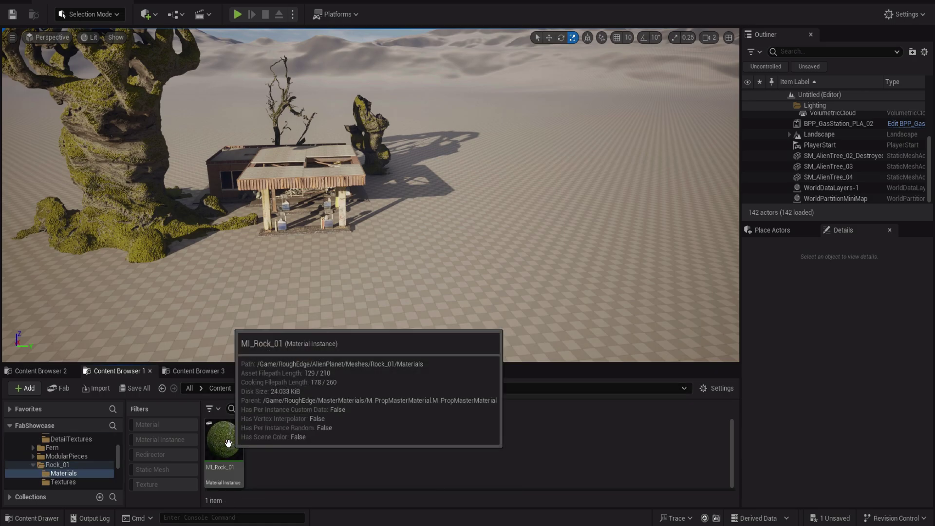
Open the MI_Rock_01 material instance and move its editor window aside.
left_click(224, 439)
double_click(224, 439)
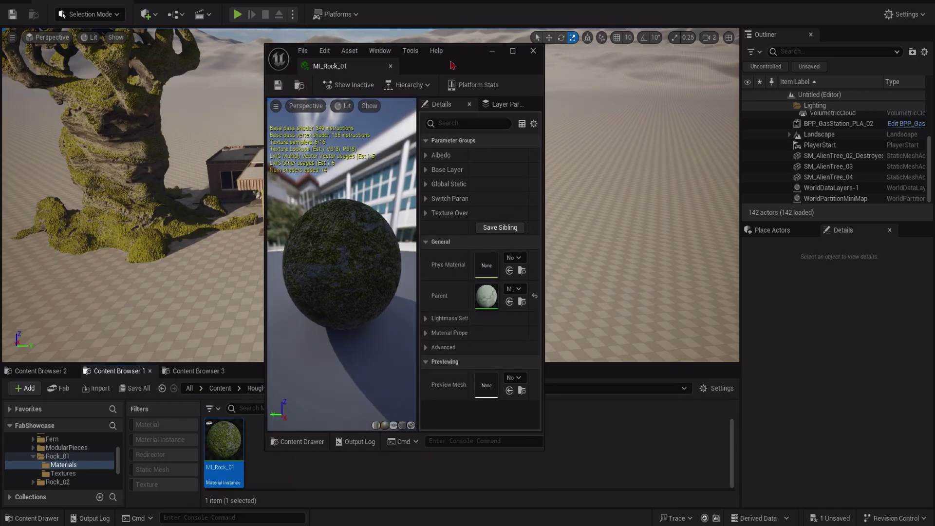
left_click_drag(452, 64, 729, 78)
Open MI_DriftWoodBurnt from the BurntWood_01 materials, then go to the ScaffoldingPack folder.
left_click(288, 185)
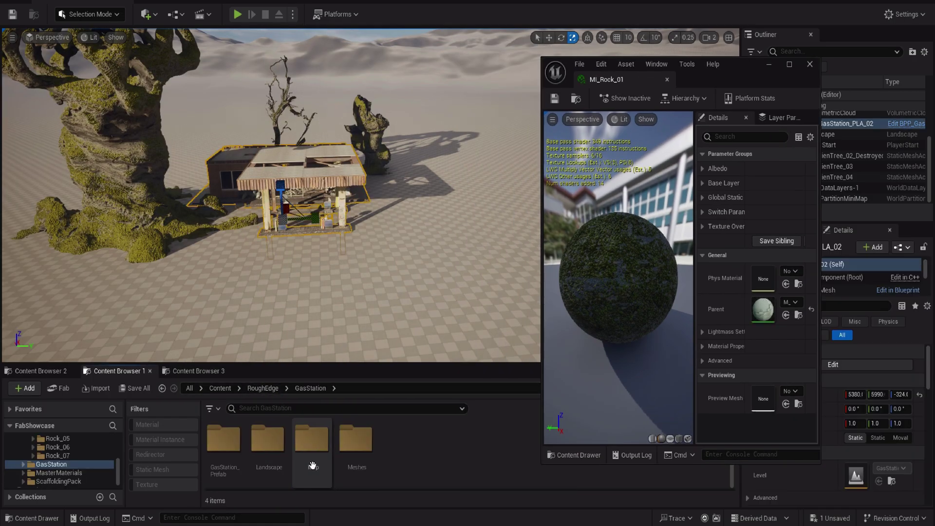
double_click(355, 441)
double_click(314, 443)
double_click(224, 440)
double_click(223, 443)
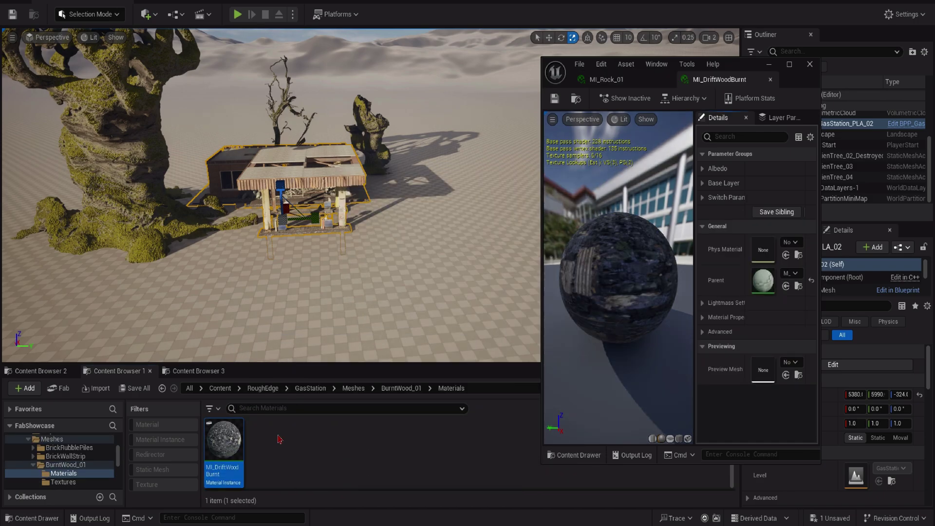
left_click(263, 388)
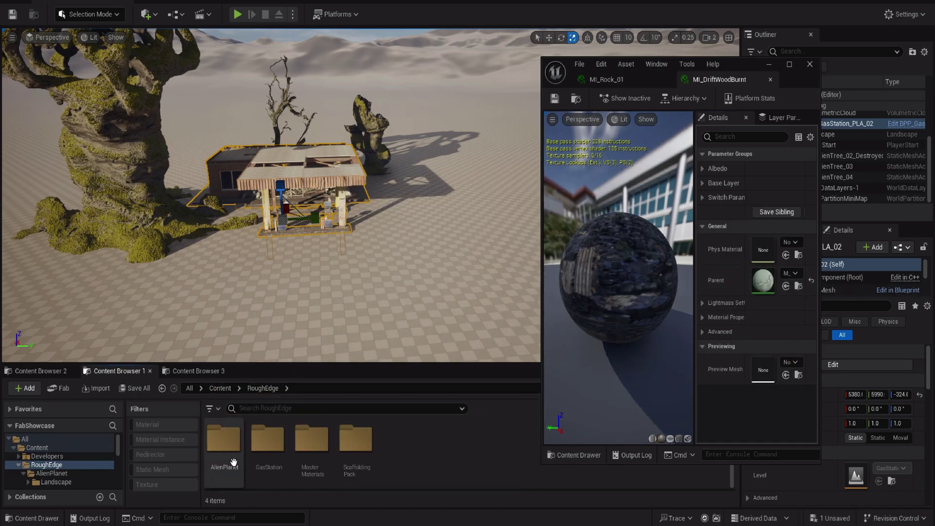
double_click(312, 438)
Place the Scaffolding_03 scaffold near the gas station.
double_click(308, 460)
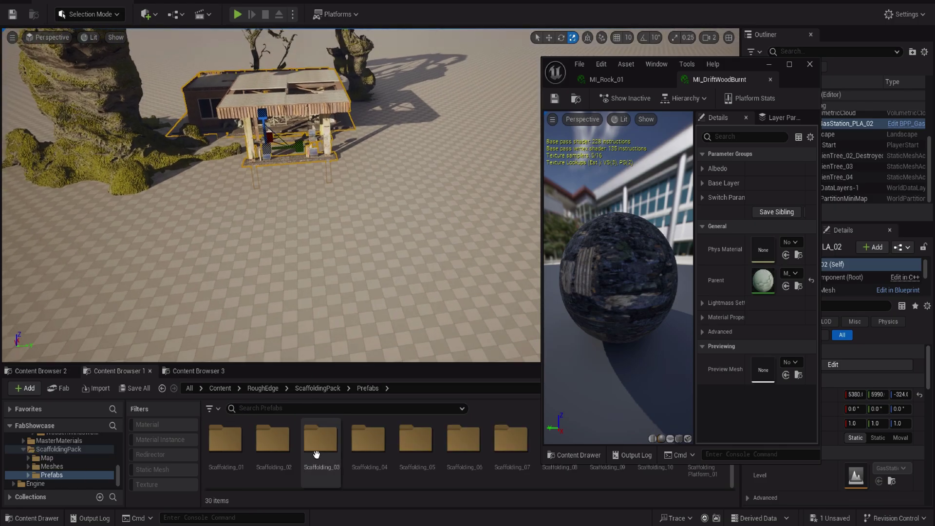
double_click(317, 450)
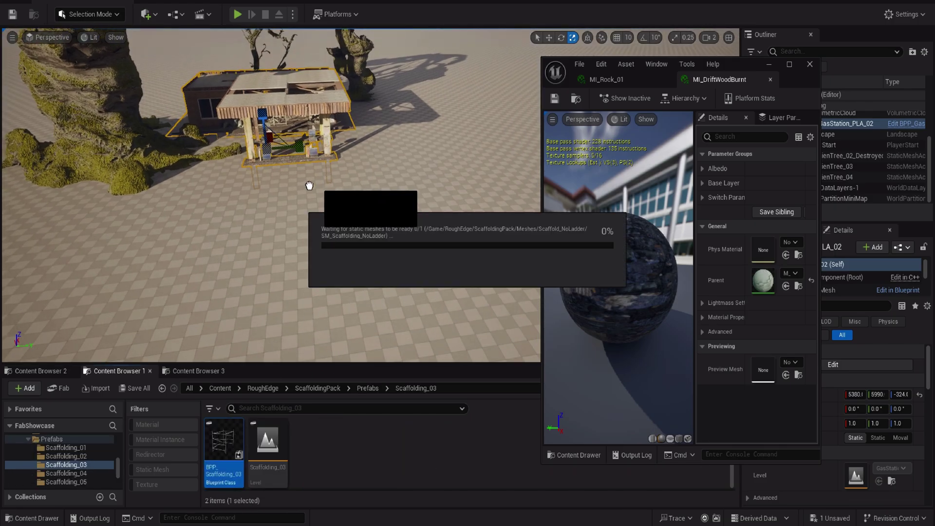
left_click_drag(307, 190, 307, 190)
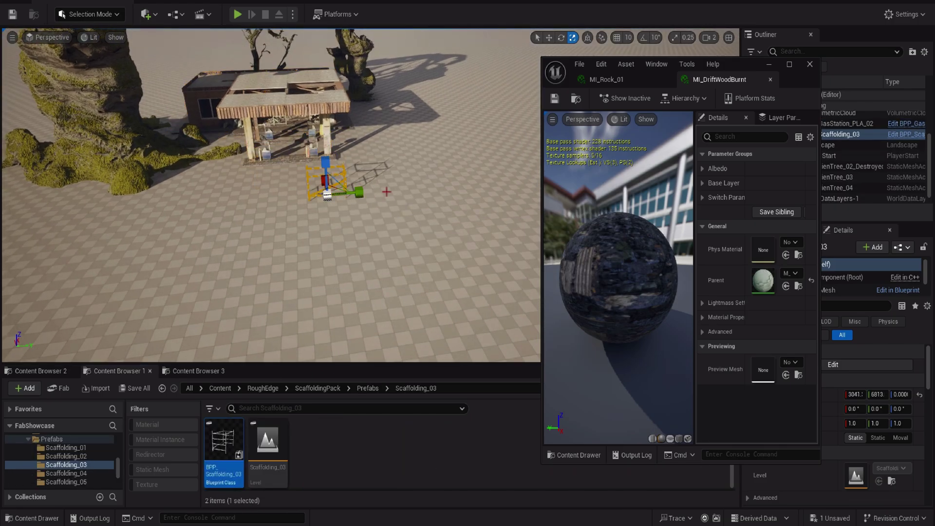
right_click_drag(307, 190, 307, 190)
Place ScaffoldingPlatform_07 beside the gas station and rotate it about 114 degrees.
left_click(368, 388)
double_click(441, 449)
left_click_drag(365, 308, 411, 255)
right_click_drag(411, 254, 411, 255)
key("e")
left_click_drag(341, 280, 322, 250)
Scale the gas station to 0.9 and lower it onto the ground.
double_click(847, 123)
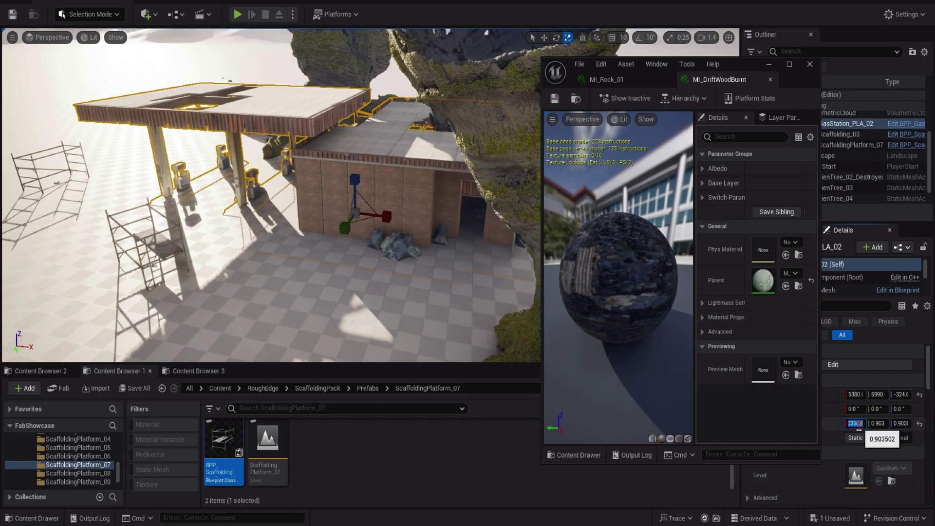
key("Return")
key("w")
right_click_drag(341, 194, 337, 180)
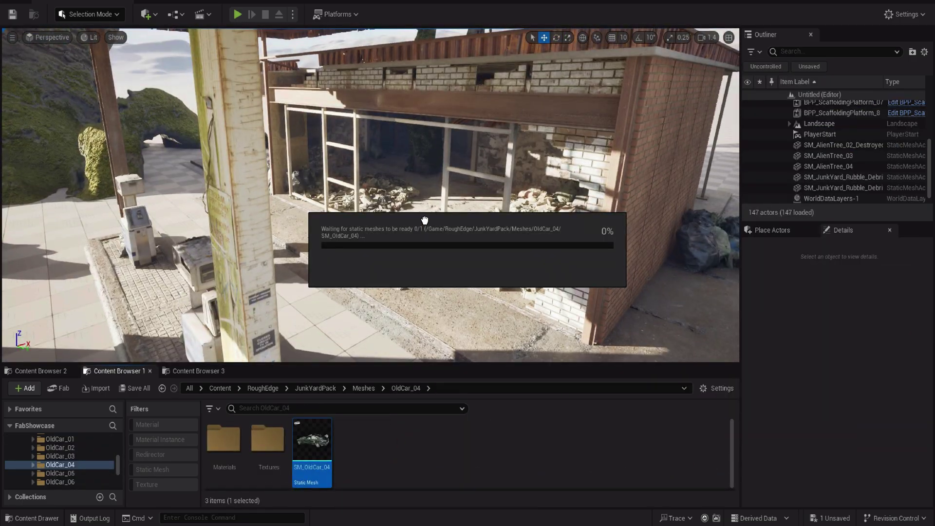
Drop the SM_OldCar_04 old car into the desert level by the gas station.
left_click_drag(312, 440, 417, 228)
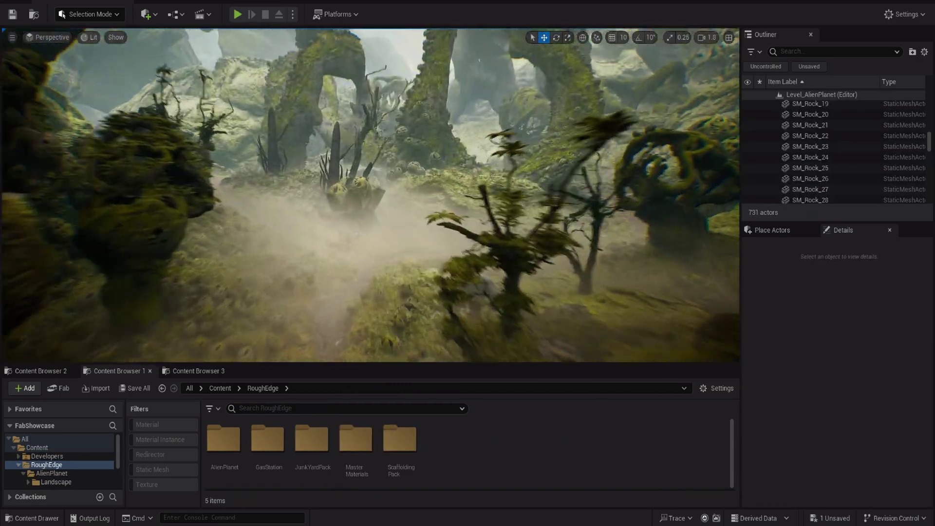
Place a gas station prefab from GasStation_Prefab in the alien level, scale it, then delete it.
double_click(236, 456)
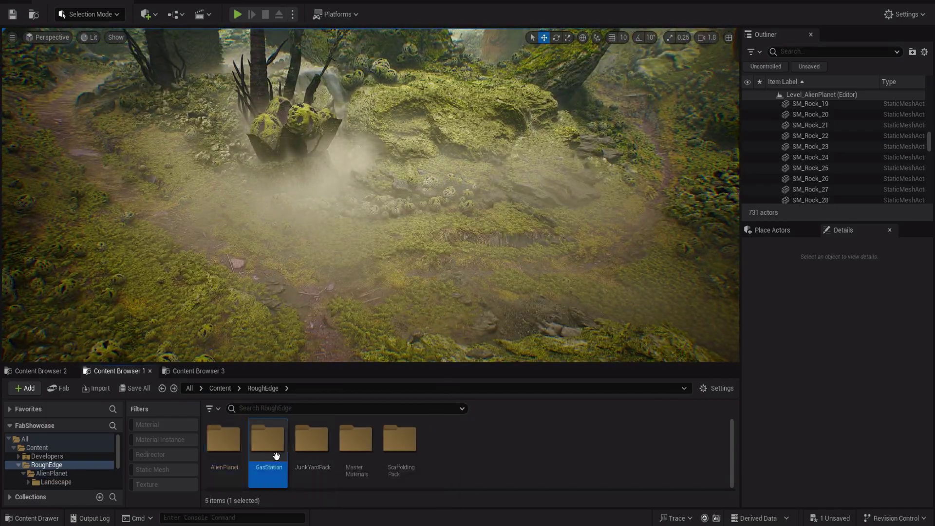
double_click(267, 438)
double_click(224, 438)
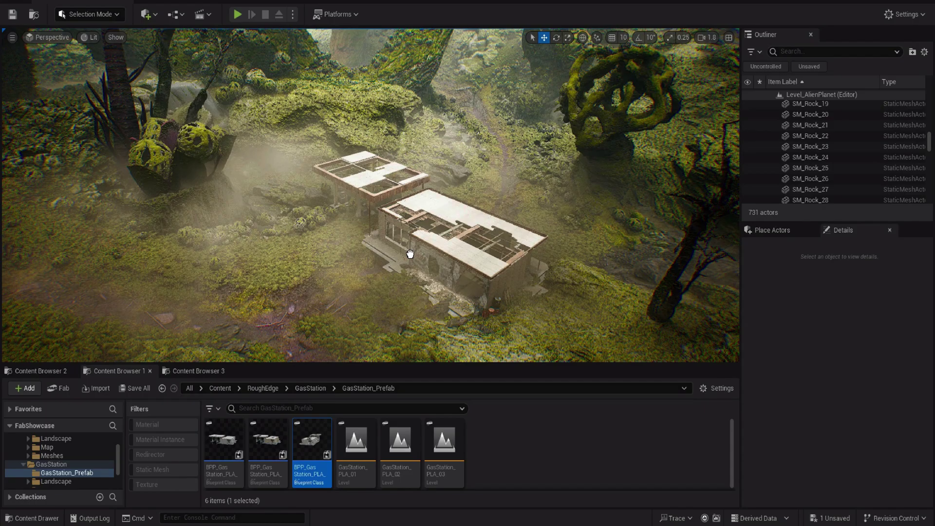
left_click_drag(410, 254, 411, 255)
key("r")
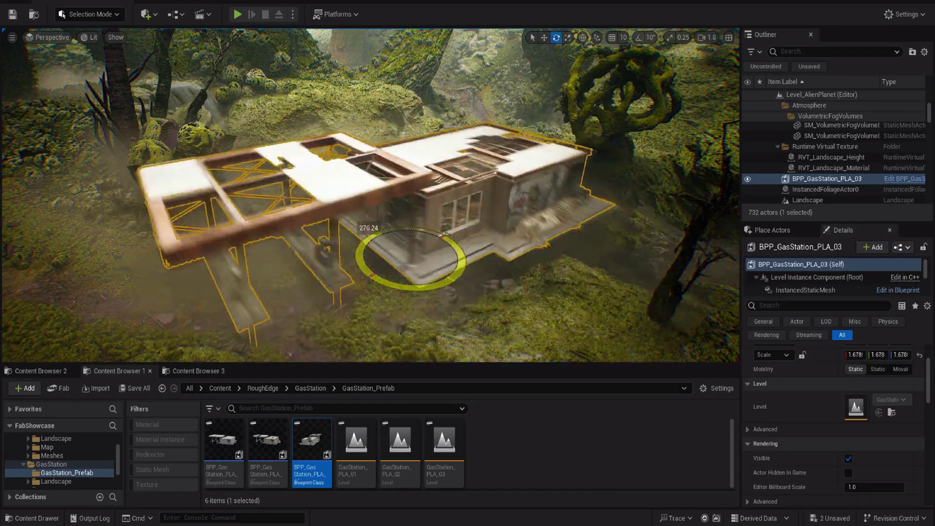
key("Delete")
Place SM_JunkYard_Rubble_Debris_01 on the ground from JunkYardPack Meshes and scale it.
left_click(262, 387)
double_click(310, 455)
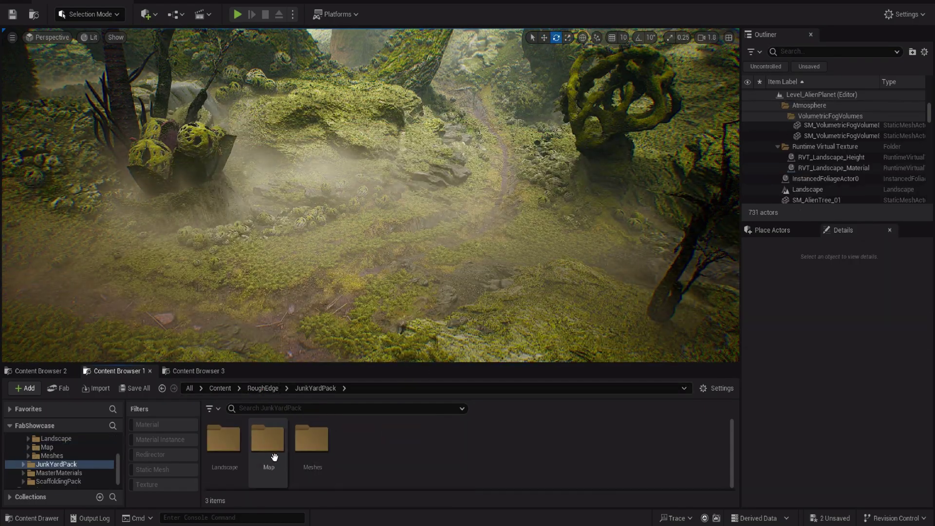
double_click(310, 456)
double_click(311, 458)
left_click_drag(312, 440, 458, 242)
key("r")
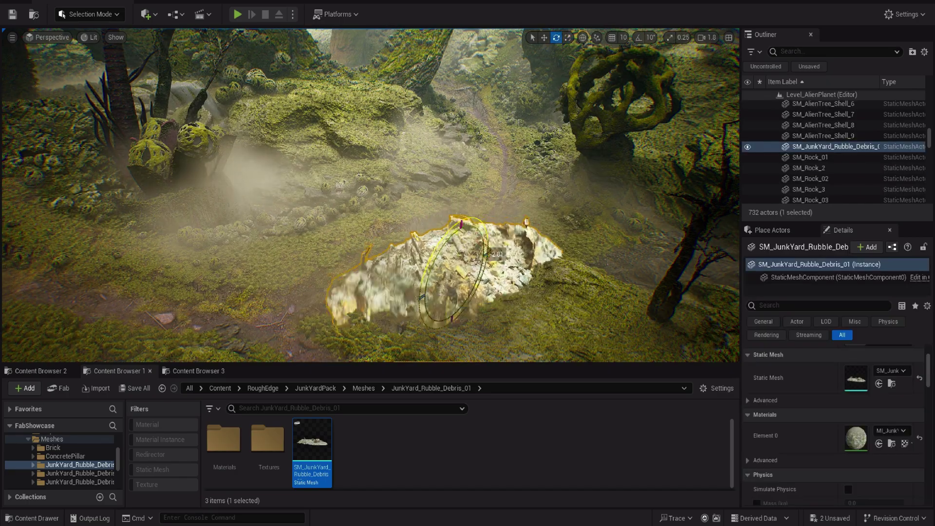
Place SM_JunkYard_Rubble_Debris_02, frame it, and rotate it slightly.
key("Down")
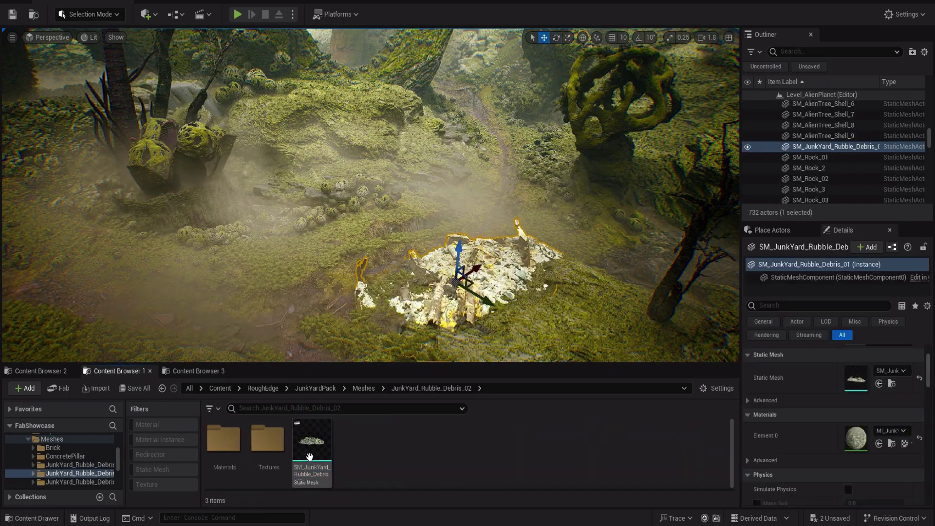
left_click_drag(179, 269, 179, 306)
key("e")
key("f")
key("w")
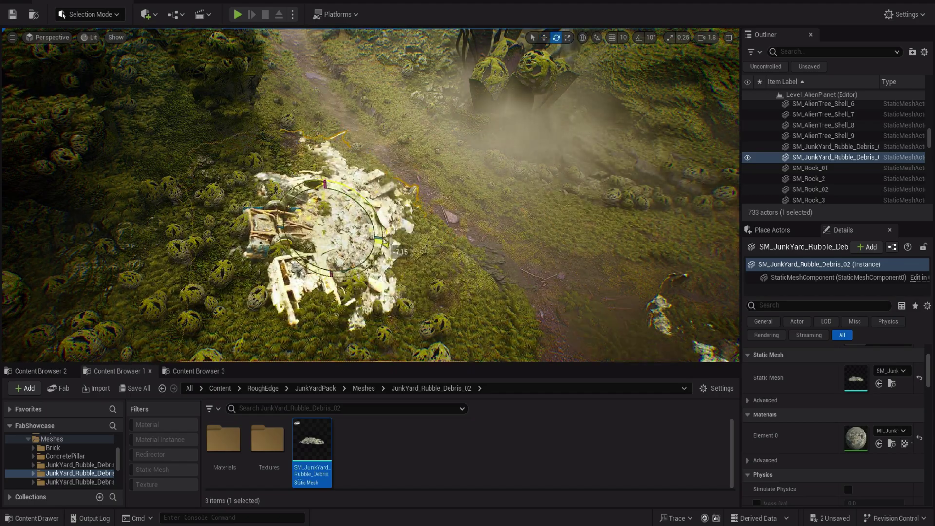
left_click_drag(354, 201, 389, 166, "alt")
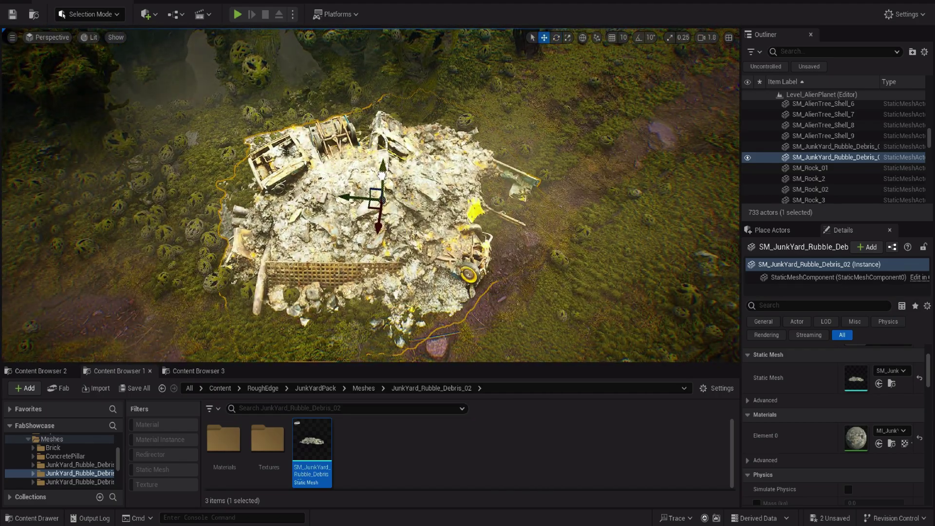
Lower the junkyard rubble material instance's Brightness to 0.24.
double_click(857, 438)
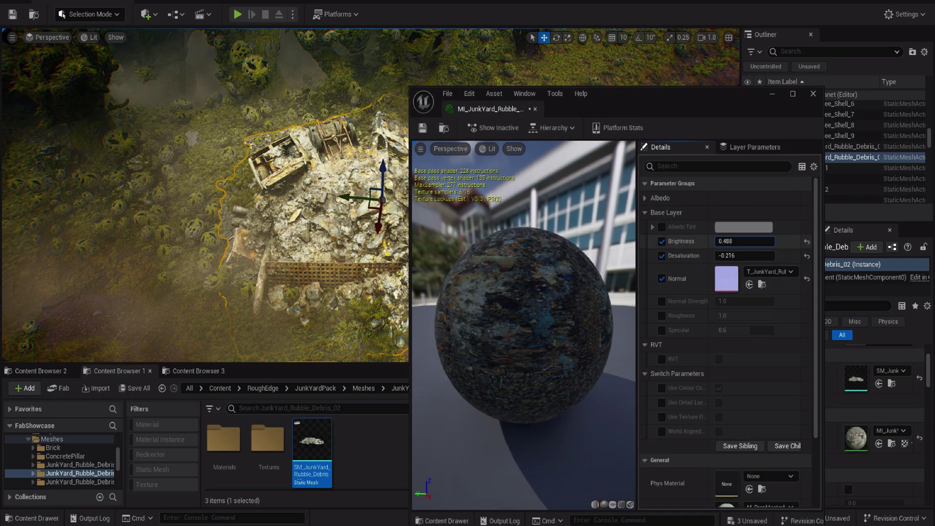
left_click_drag(744, 241, 728, 241)
left_click(495, 188)
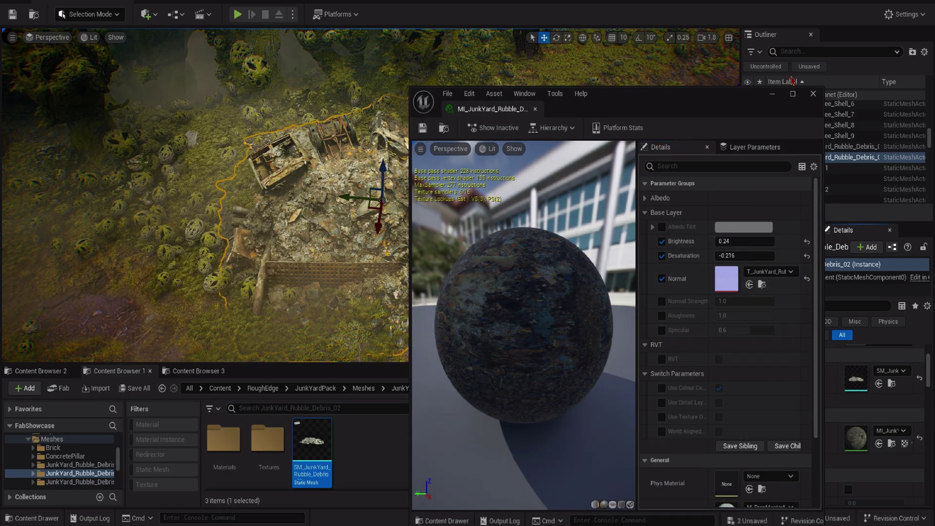
left_click(813, 94)
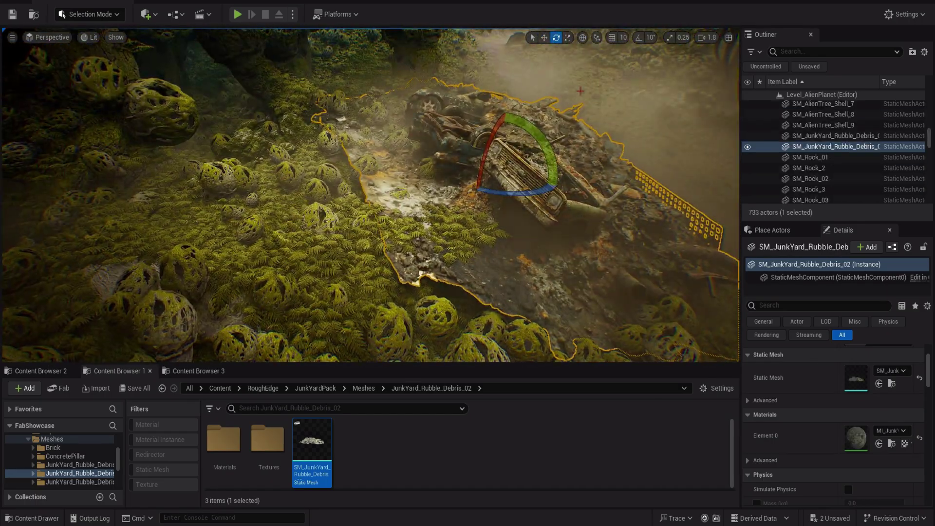
Rotate the rubble pile beside the wrecked car, then inspect the first rubble pile's material.
left_click_drag(501, 121, 495, 128)
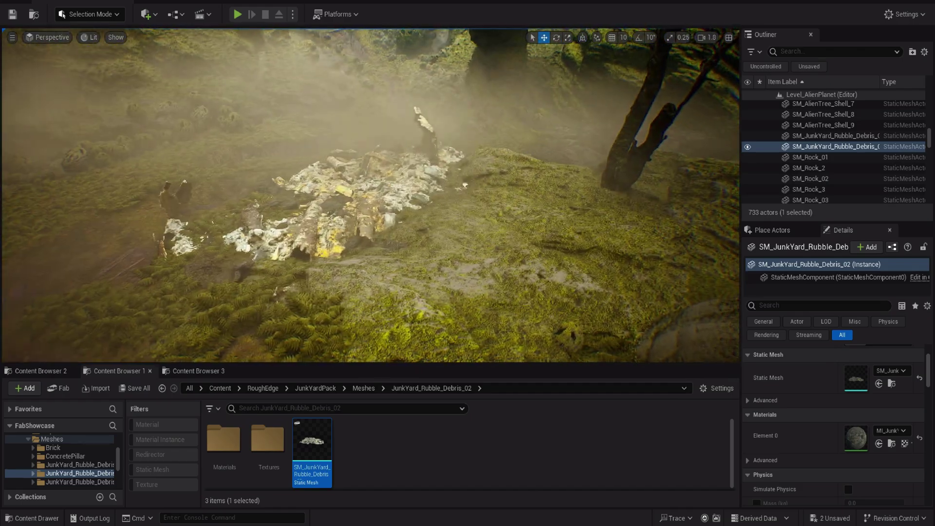
left_click(414, 175)
double_click(855, 437)
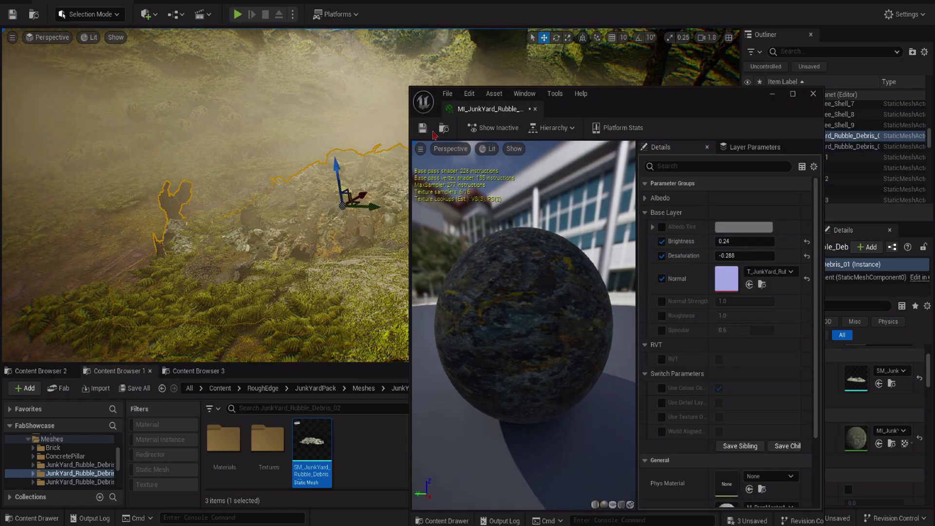
left_click(812, 94)
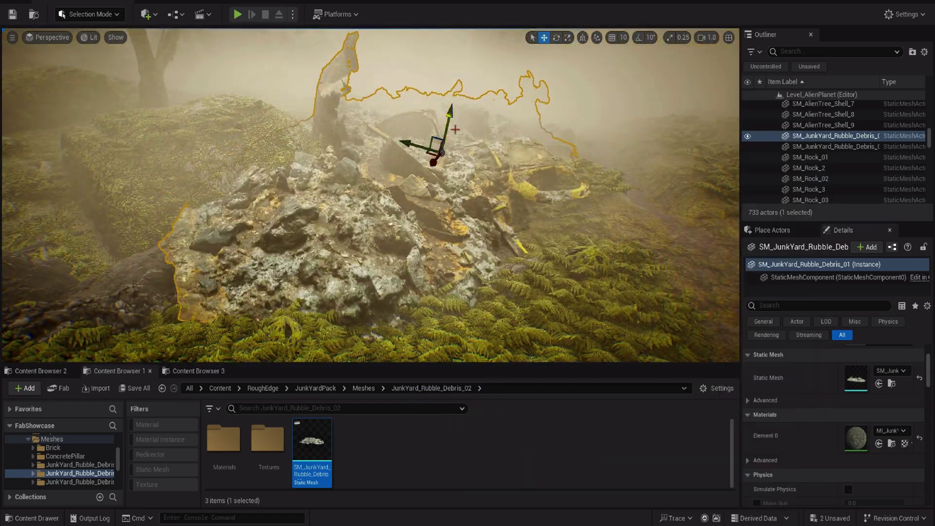
Place SM_OldCar_07 from the JunkYardPack OldCar_07 folder onto the alien ground beside the rubble.
right_click_drag(441, 127, 418, 168)
key("Escape")
left_click(363, 388)
scroll(527, 498, "down", 2)
double_click(306, 462)
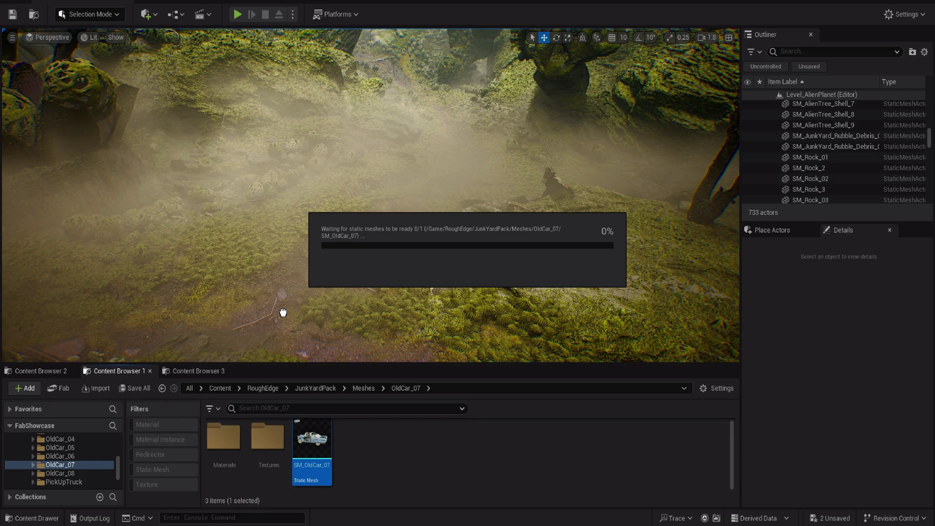
left_click_drag(322, 449, 240, 331)
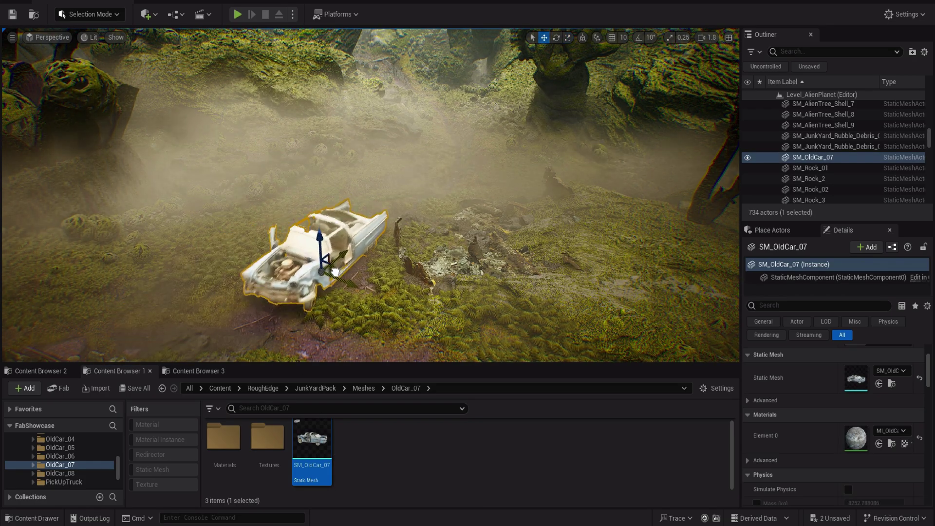